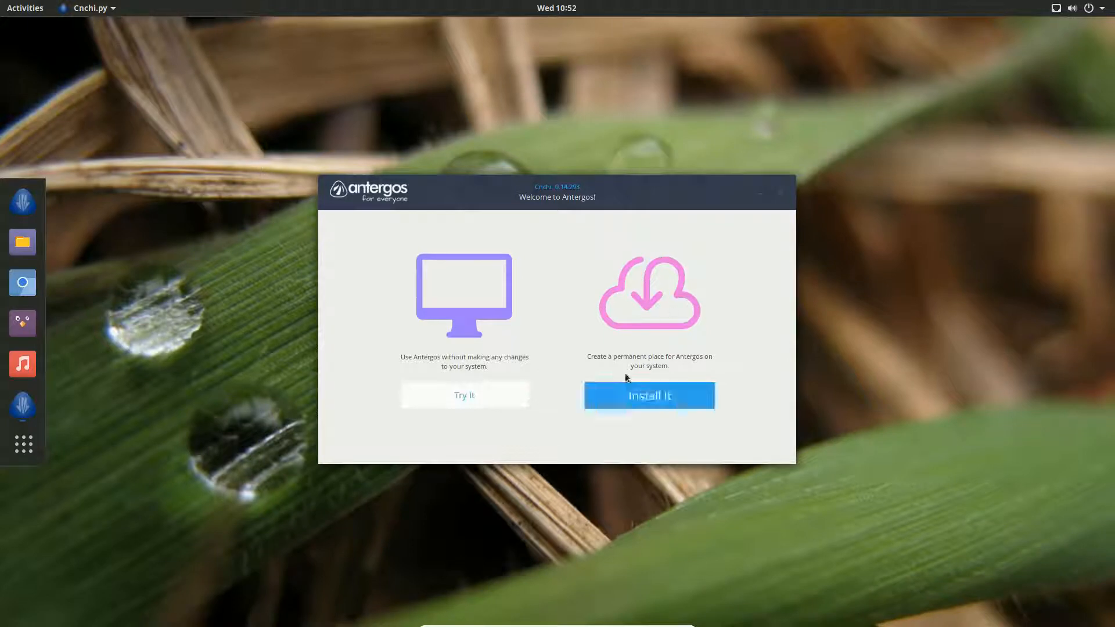
# Start a permanent Antergos install in English and advance to the System Check page
pyautogui.click(658, 398)
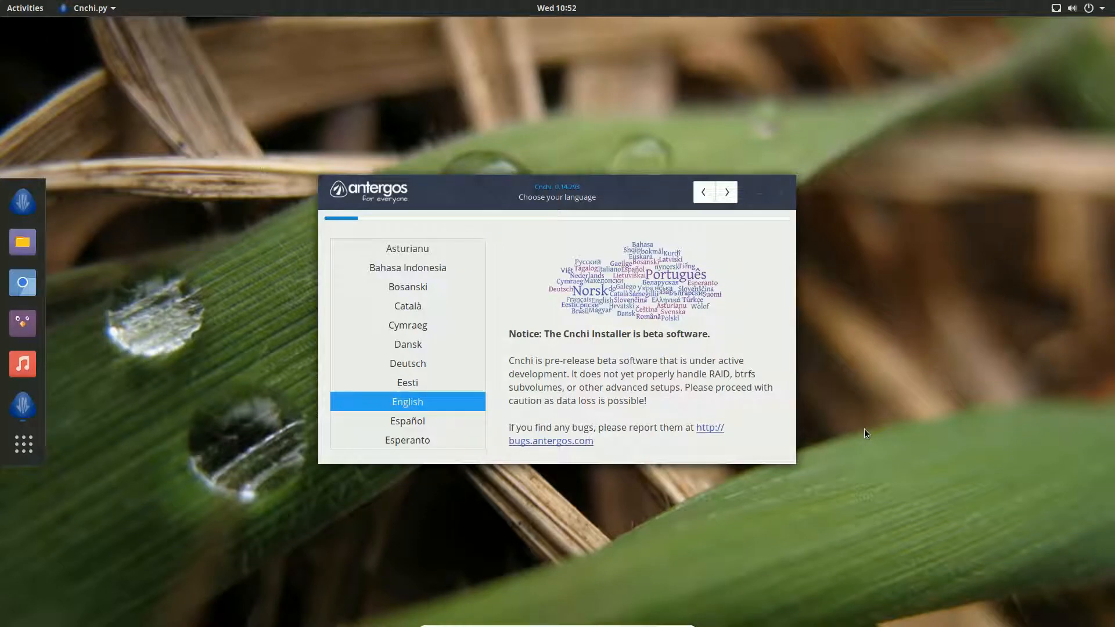
pyautogui.click(727, 193)
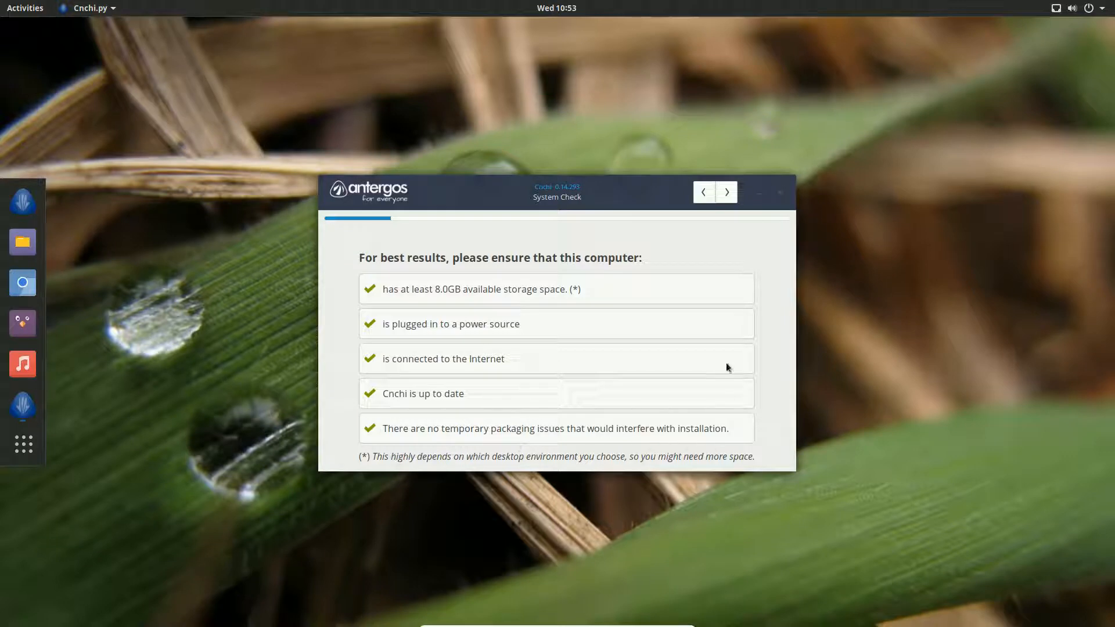
# Pass the system check and set the location to English (CA), Canada
pyautogui.click(727, 192)
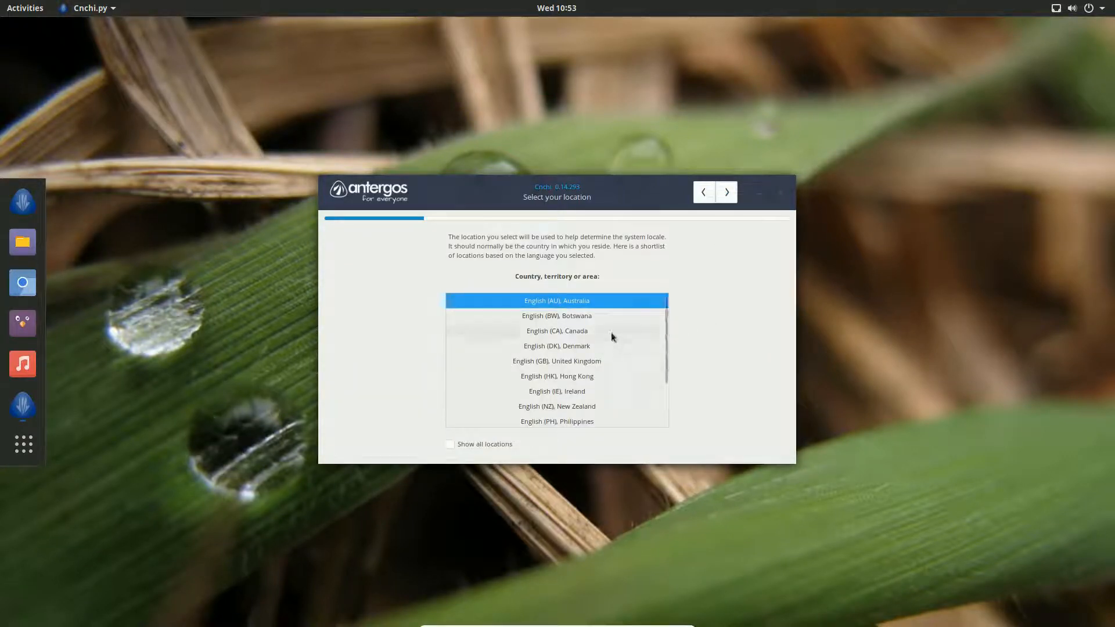
pyautogui.click(570, 332)
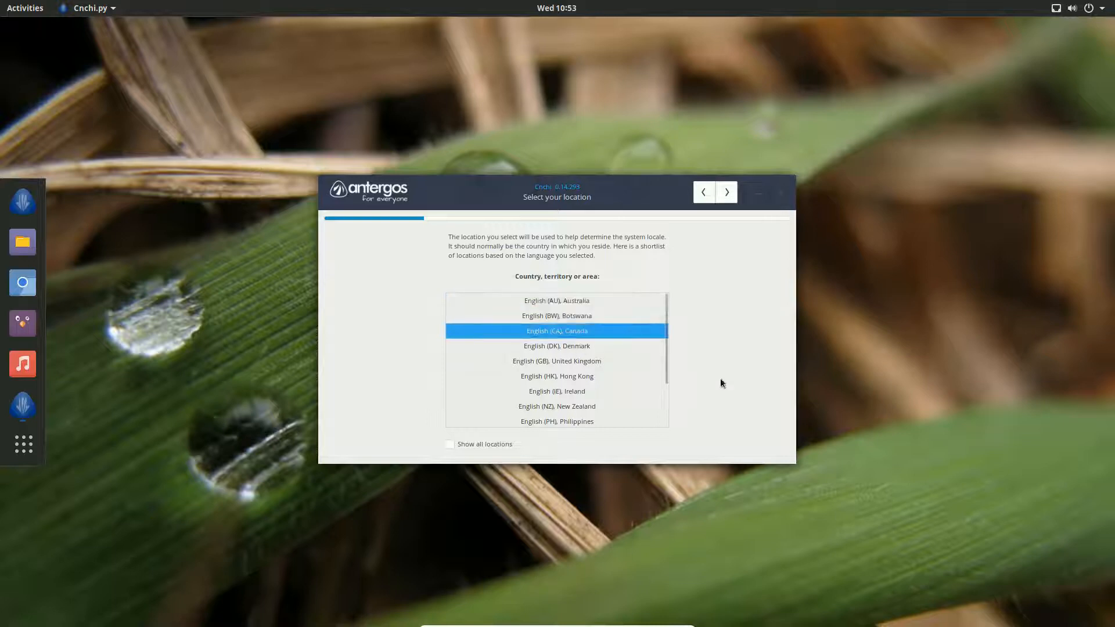
pyautogui.click(728, 193)
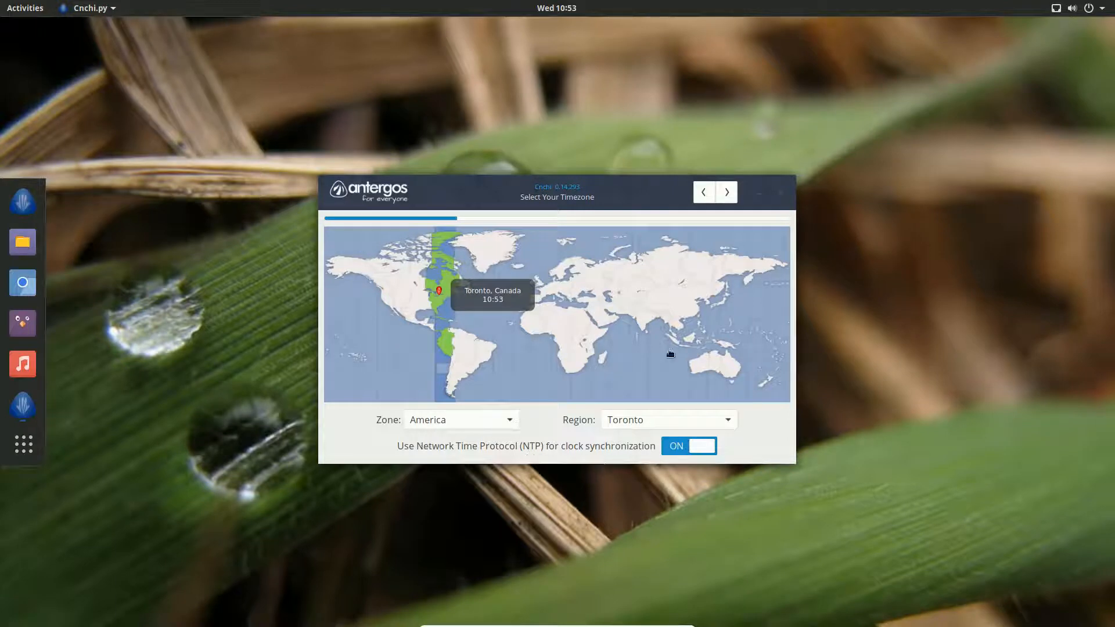
# Accept the America/Toronto timezone and the English (Canada) keyboard layout
pyautogui.click(729, 195)
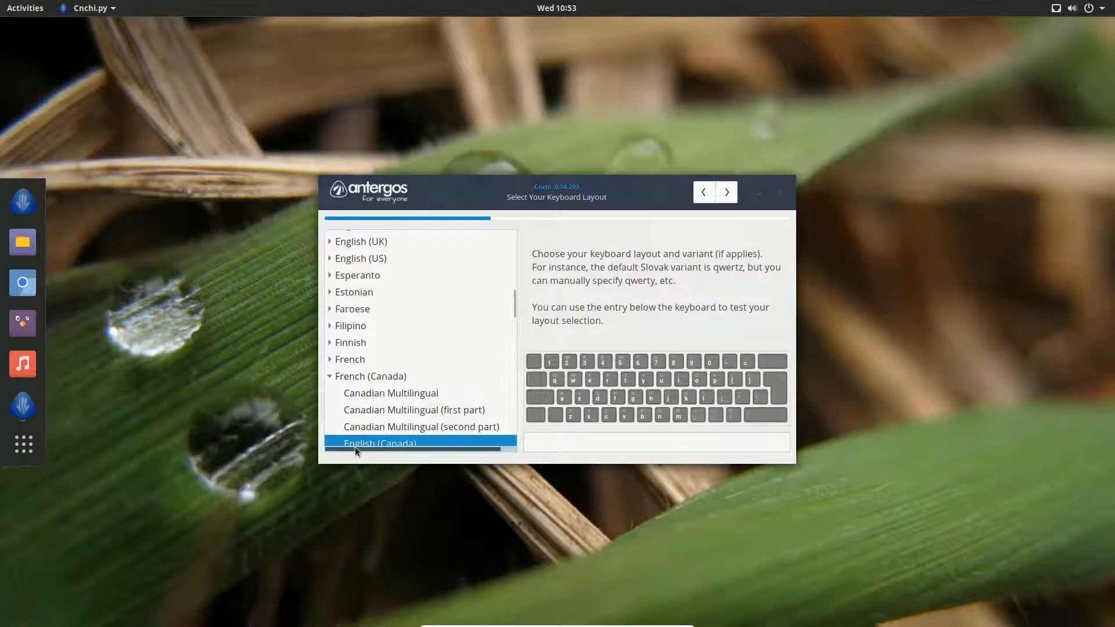
pyautogui.click(726, 193)
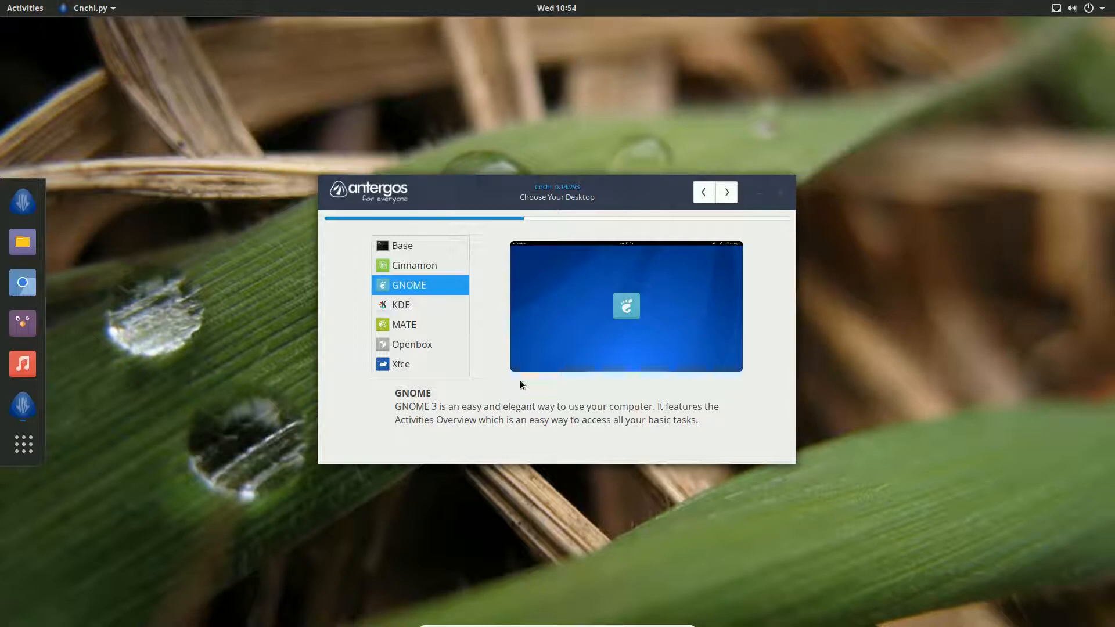
# Confirm GNOME as the desktop and switch on AUR Support among its features
pyautogui.click(726, 192)
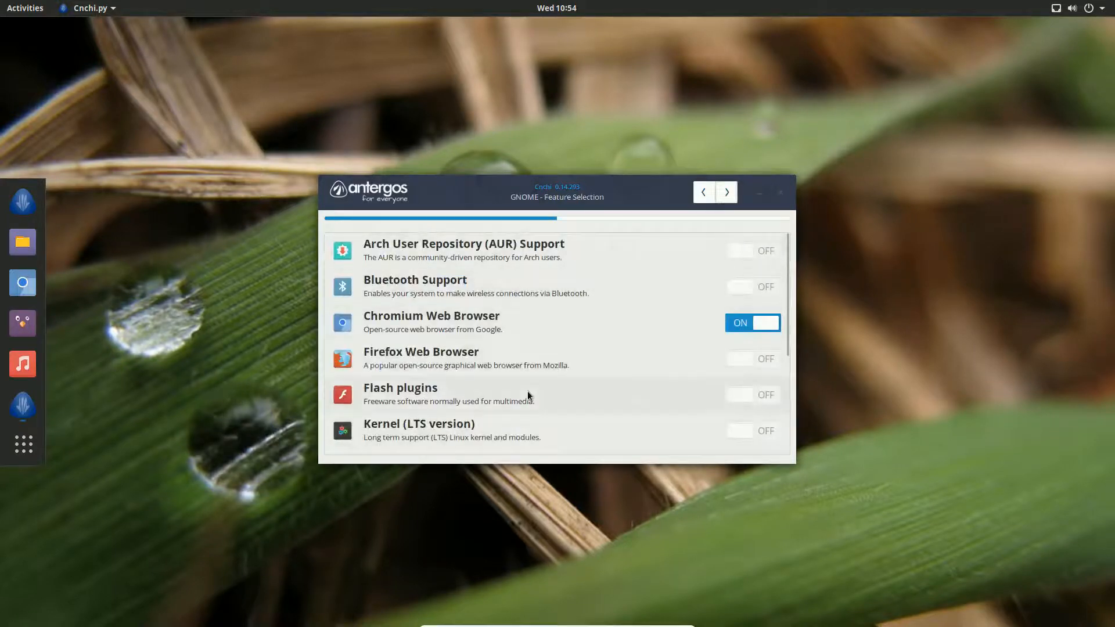
pyautogui.scroll(-5, 668, 389)
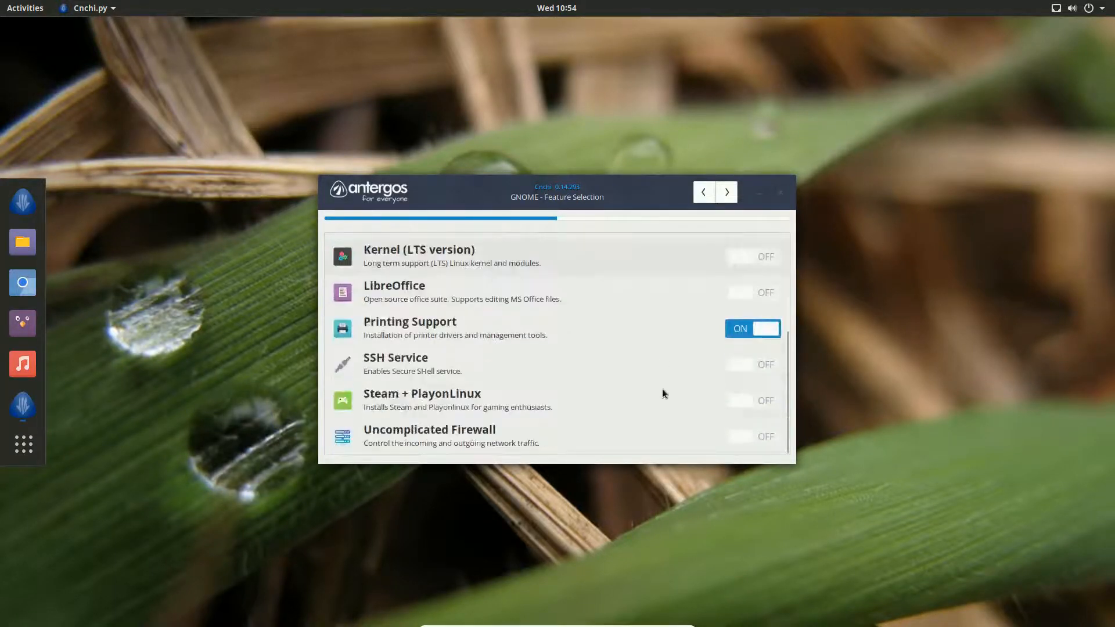
pyautogui.scroll(3, 662, 387)
pyautogui.scroll(2, 663, 385)
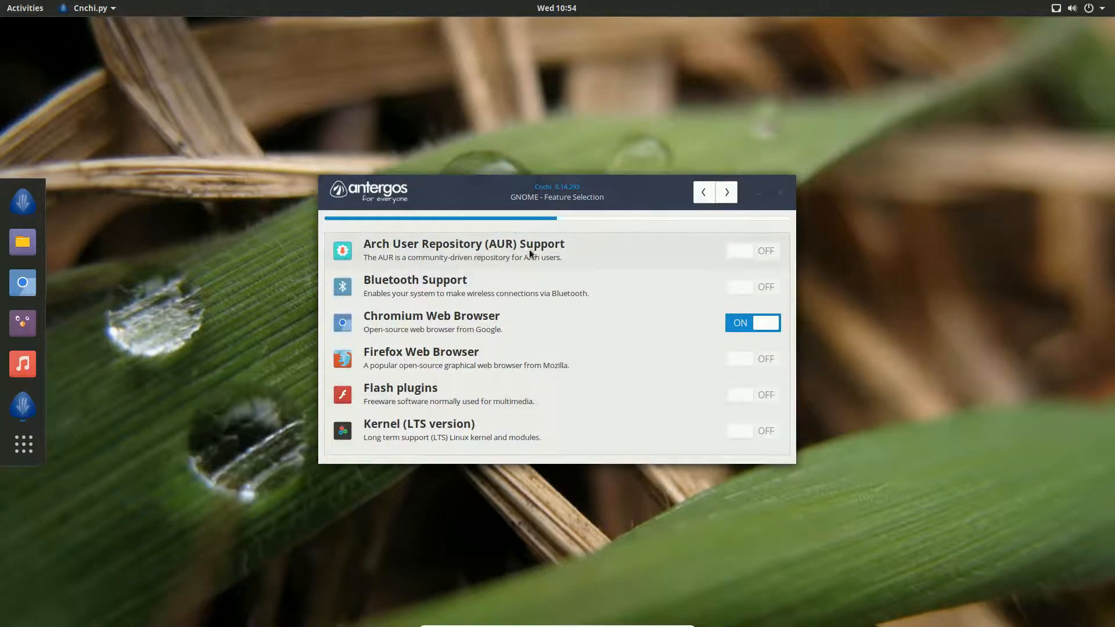
pyautogui.moveTo(527, 253)
pyautogui.click(748, 253)
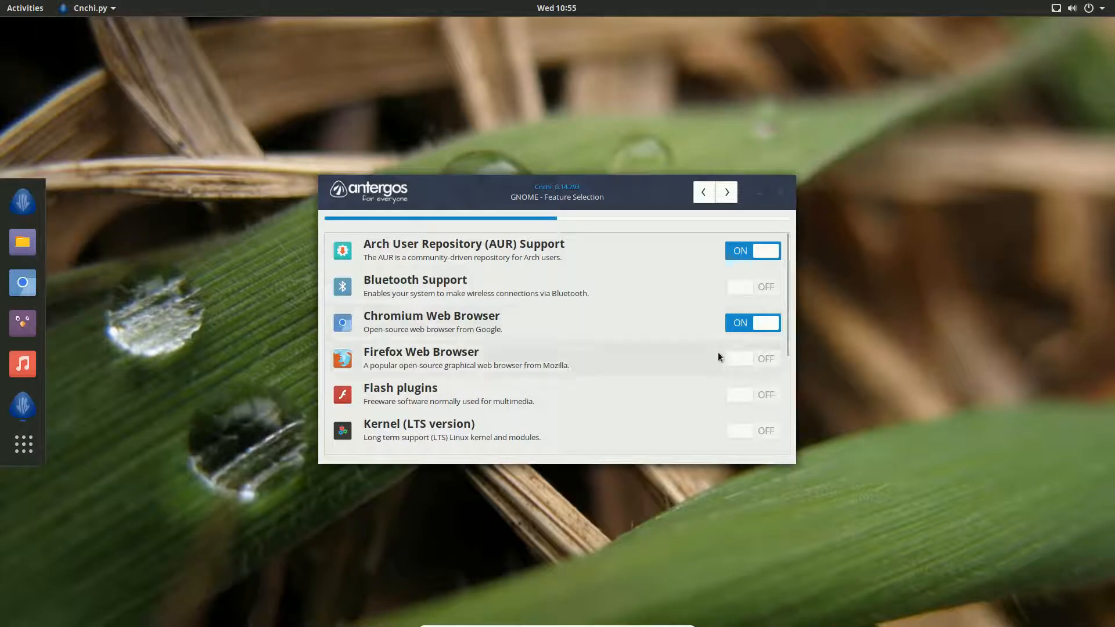
# Switch on Firefox, Flash plugins, LibreOffice, Steam + PlayonLinux and Uncomplicated Firewall
pyautogui.click(752, 361)
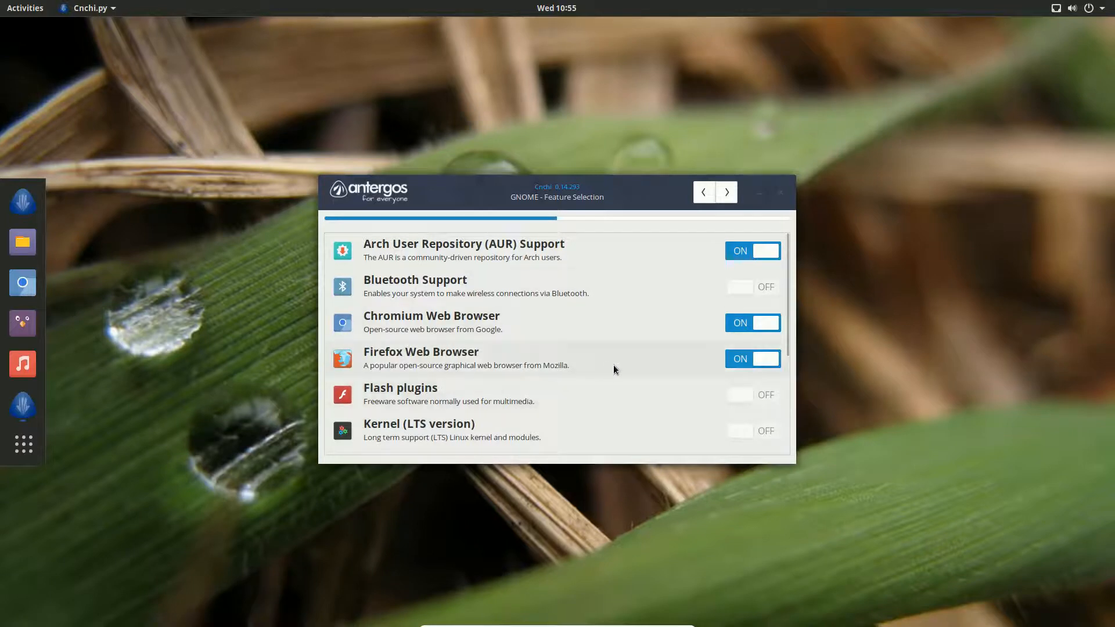
pyautogui.scroll(-3, 613, 365)
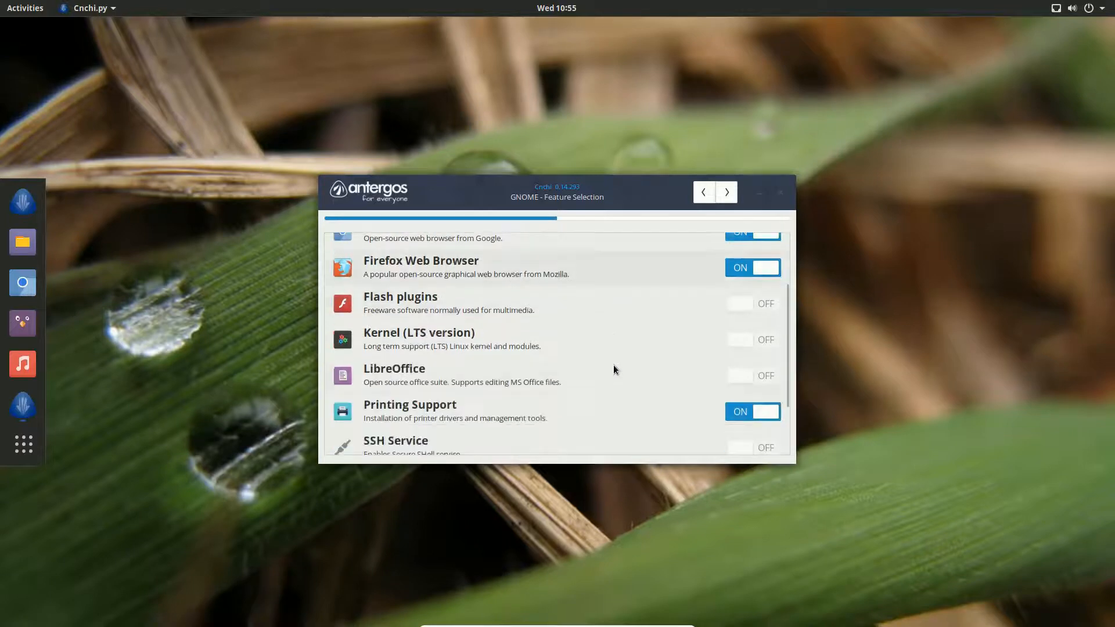
pyautogui.click(761, 314)
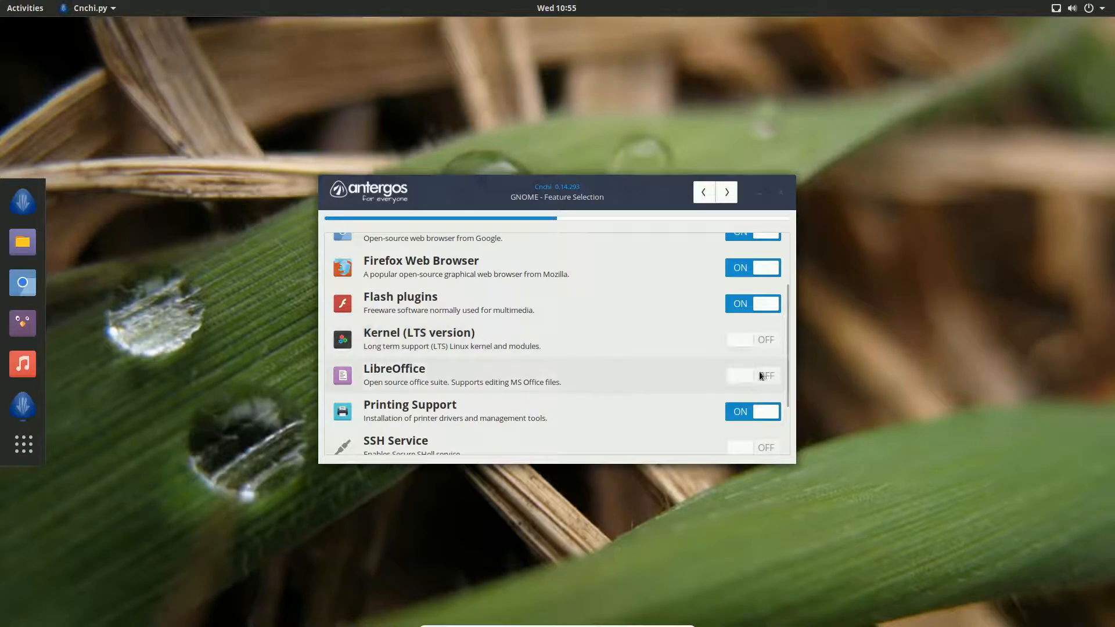
pyautogui.moveTo(749, 384)
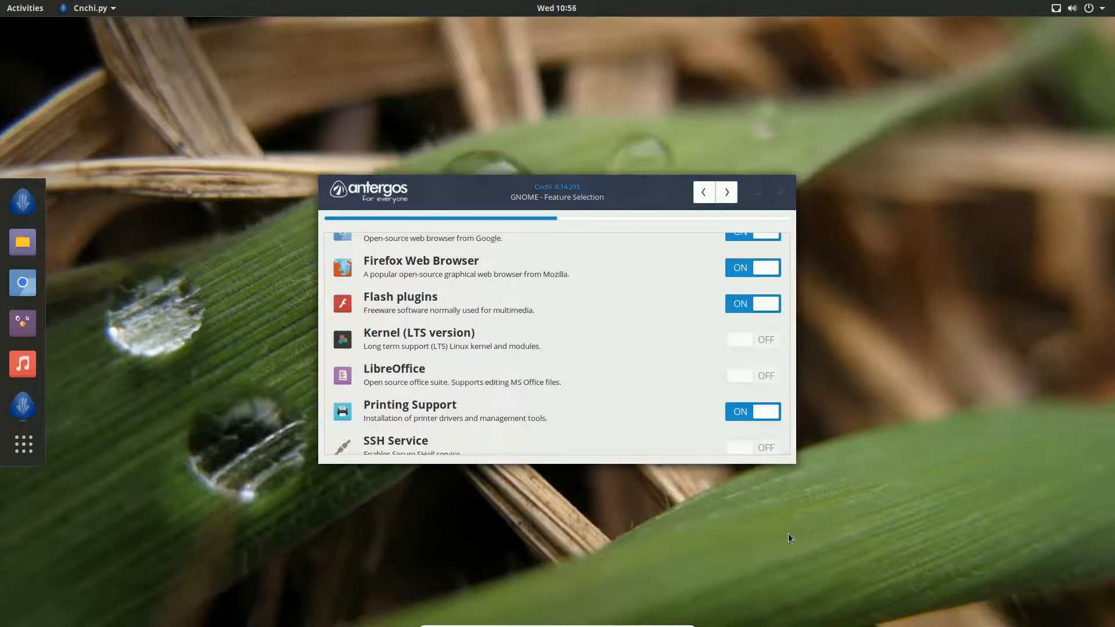
pyautogui.click(749, 378)
pyautogui.scroll(-3, 636, 383)
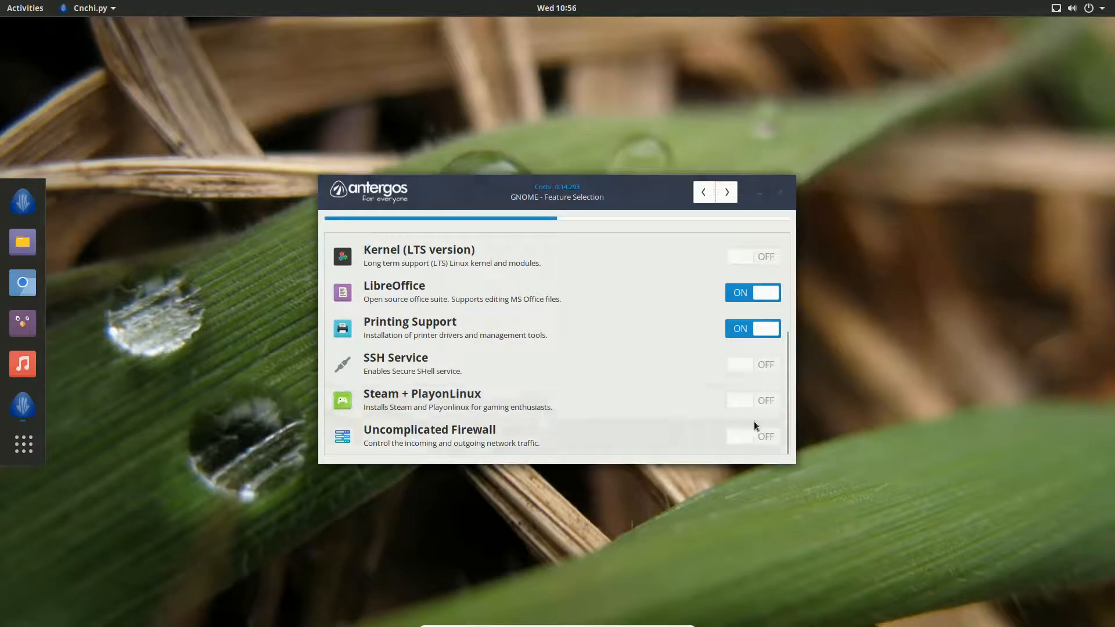
pyautogui.click(766, 403)
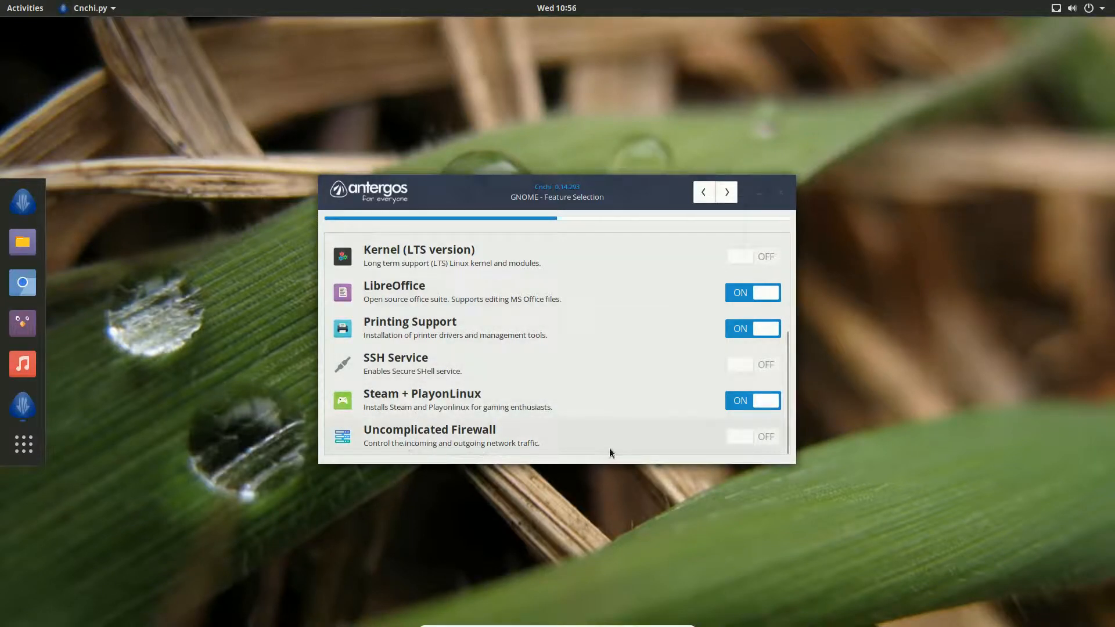
pyautogui.click(747, 437)
pyautogui.scroll(1, 635, 379)
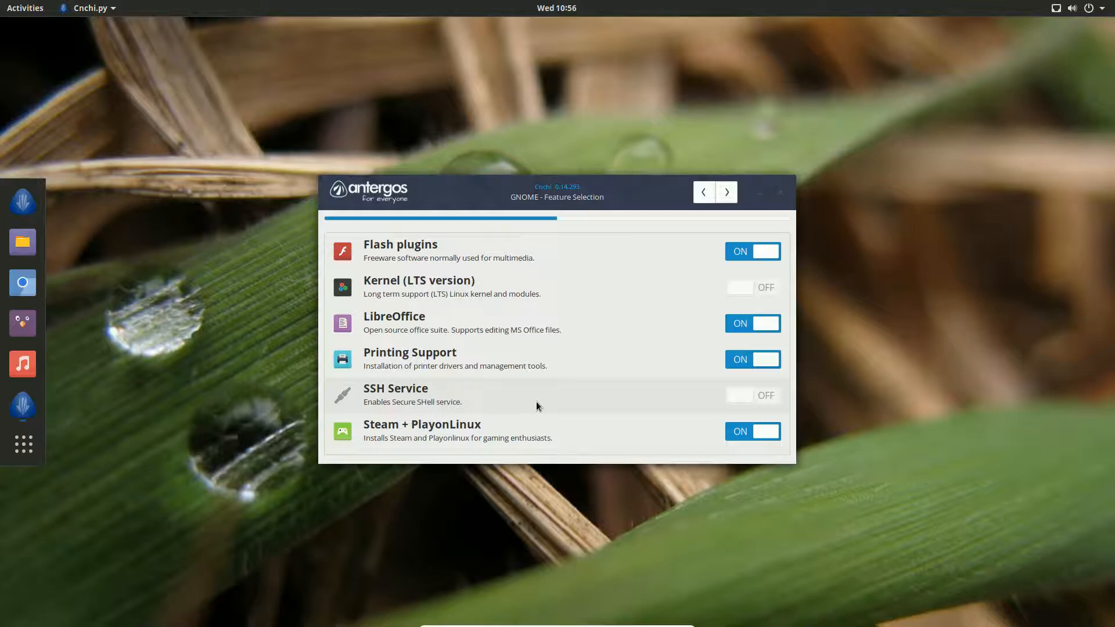
# Turn on Uncomplicated Firewall and close its firewall rules dialog
pyautogui.click(731, 196)
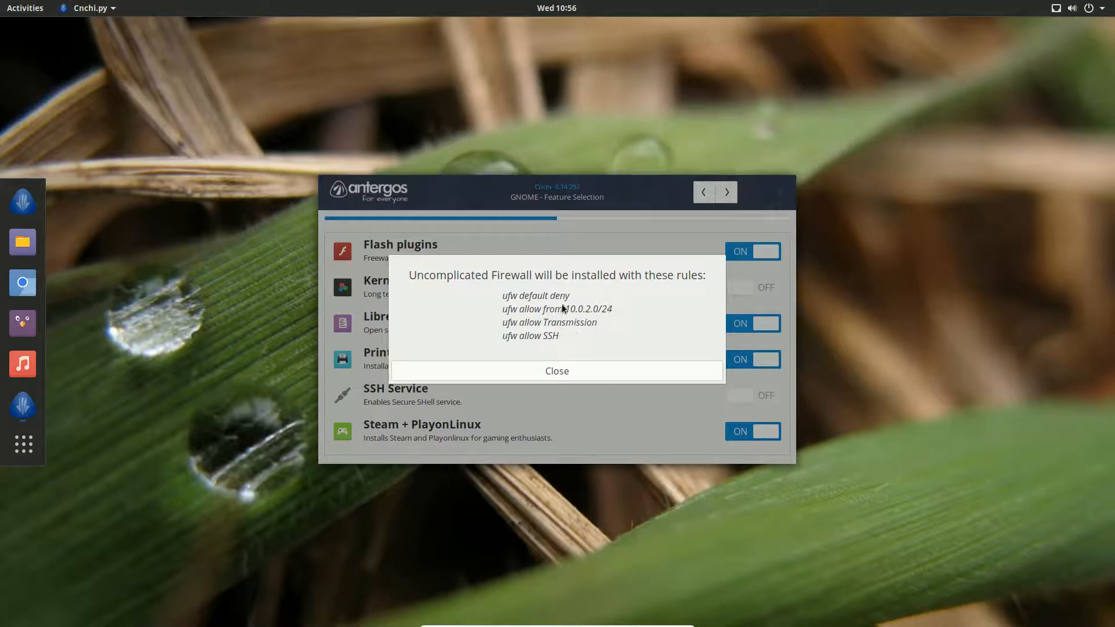
pyautogui.click(570, 372)
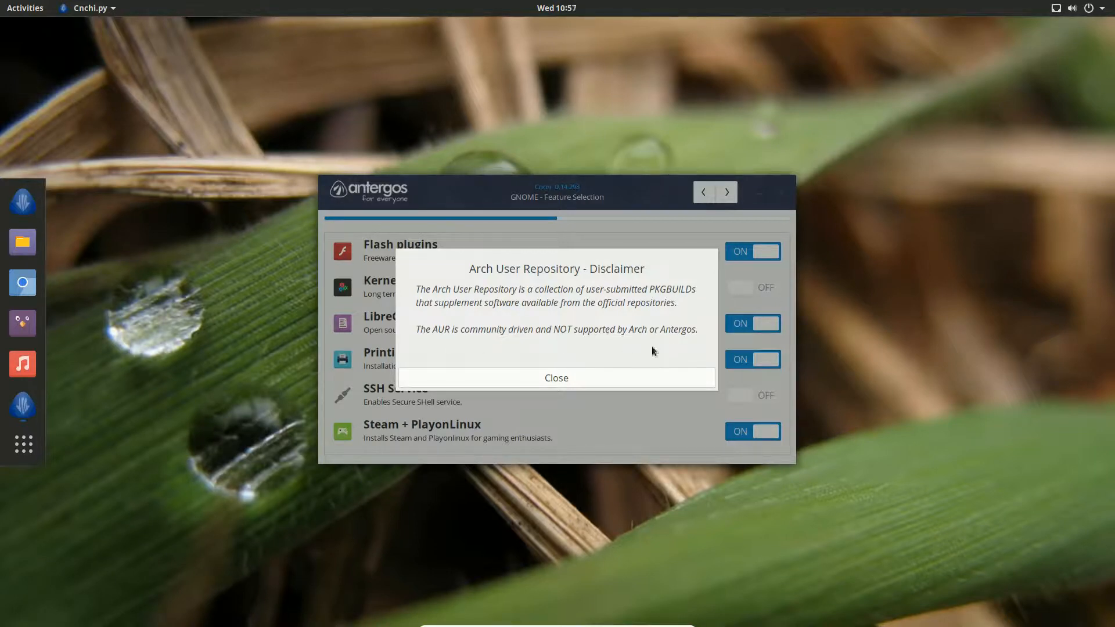
# Dismiss the AUR disclaimer and proceed with 'Erase disk and install Antergos'
pyautogui.click(583, 376)
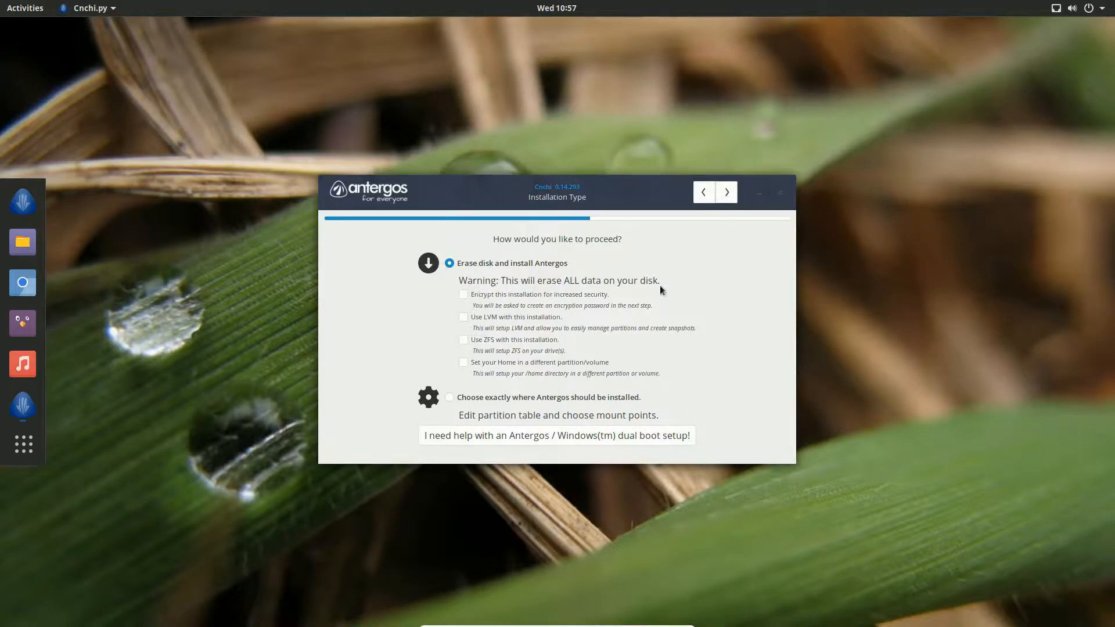
pyautogui.click(728, 193)
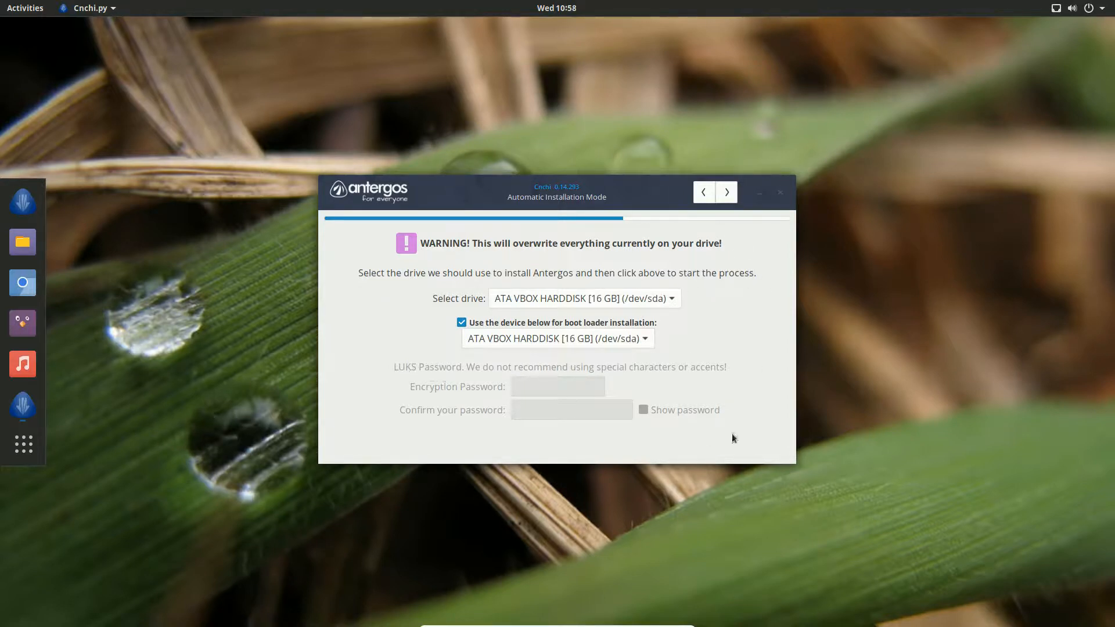
# Use the 16 GB VBOX disk /dev/sda for install and boot loader, then accept the summary
pyautogui.click(727, 193)
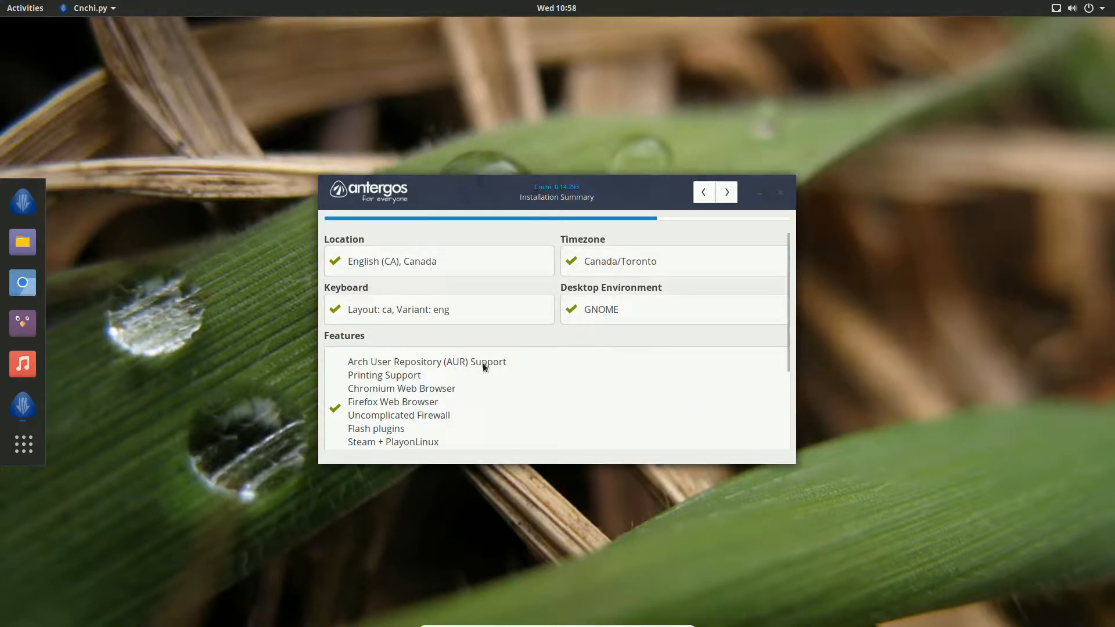
pyautogui.click(726, 192)
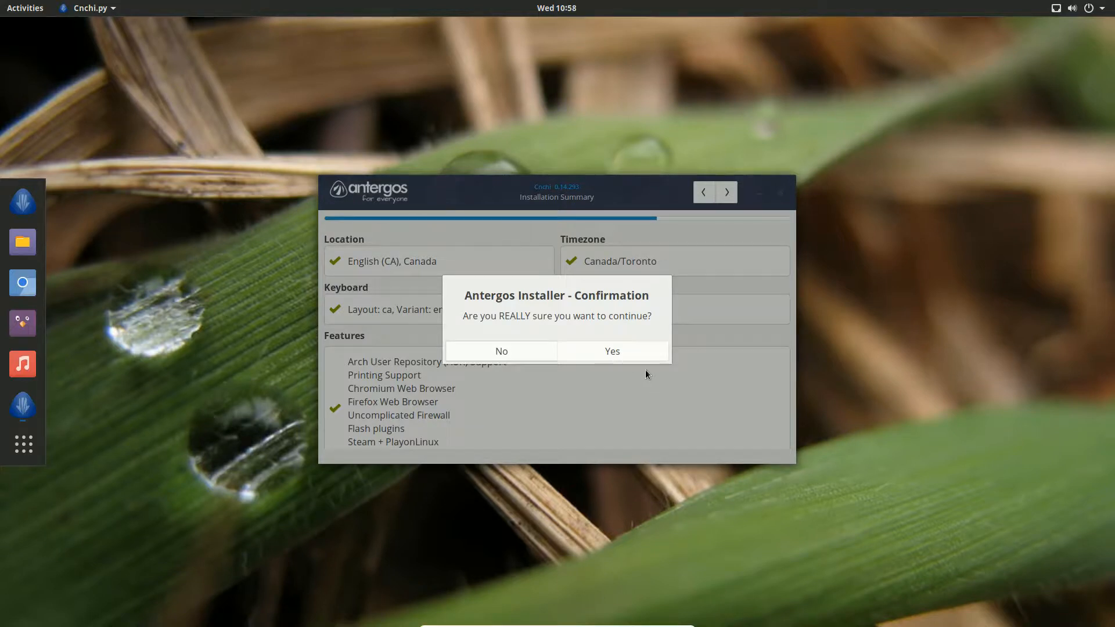
# Answer Yes in the Antergos Installer confirmation dialog
pyautogui.click(624, 354)
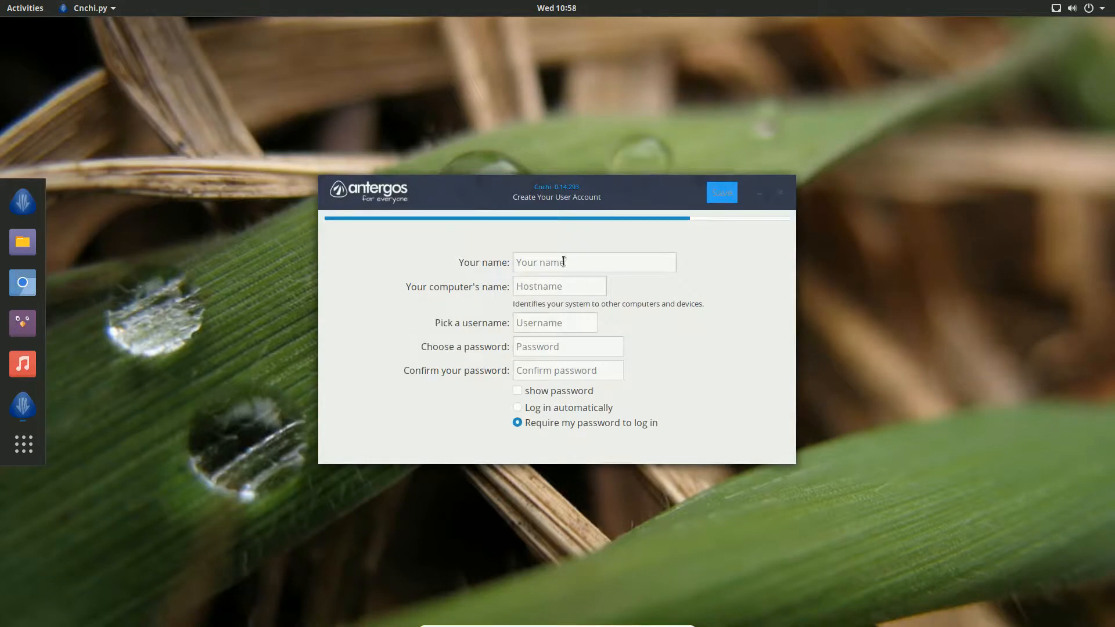
# Enter the user's full name, computer name 'testing' and a username
pyautogui.click(564, 262)
pyautogui.write('Test')
pyautogui.press('Tab')
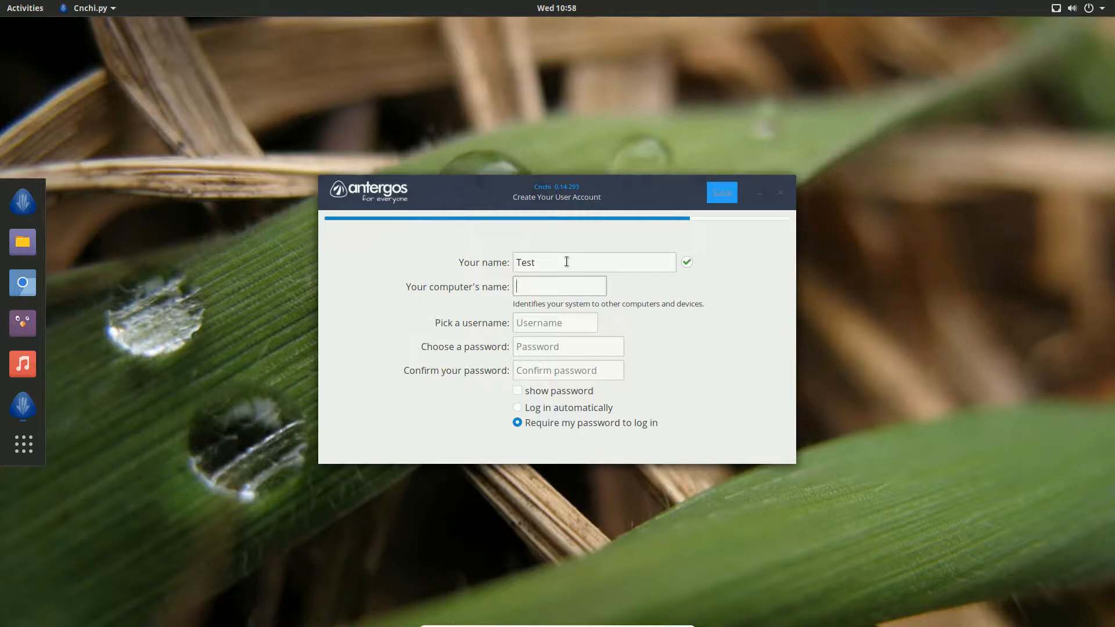
pyautogui.write('testing')
pyautogui.press('Tab')
pyautogui.write('pcuser')
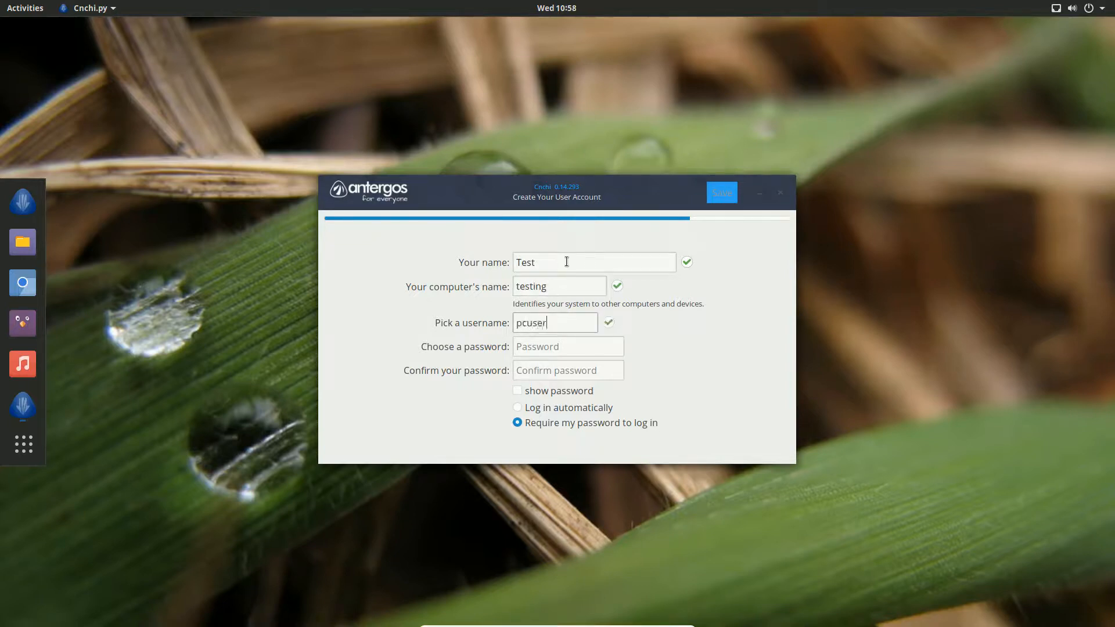
# Set and confirm the account password, then save the account to begin installing
pyautogui.press('Tab')
pyautogui.write('12345')
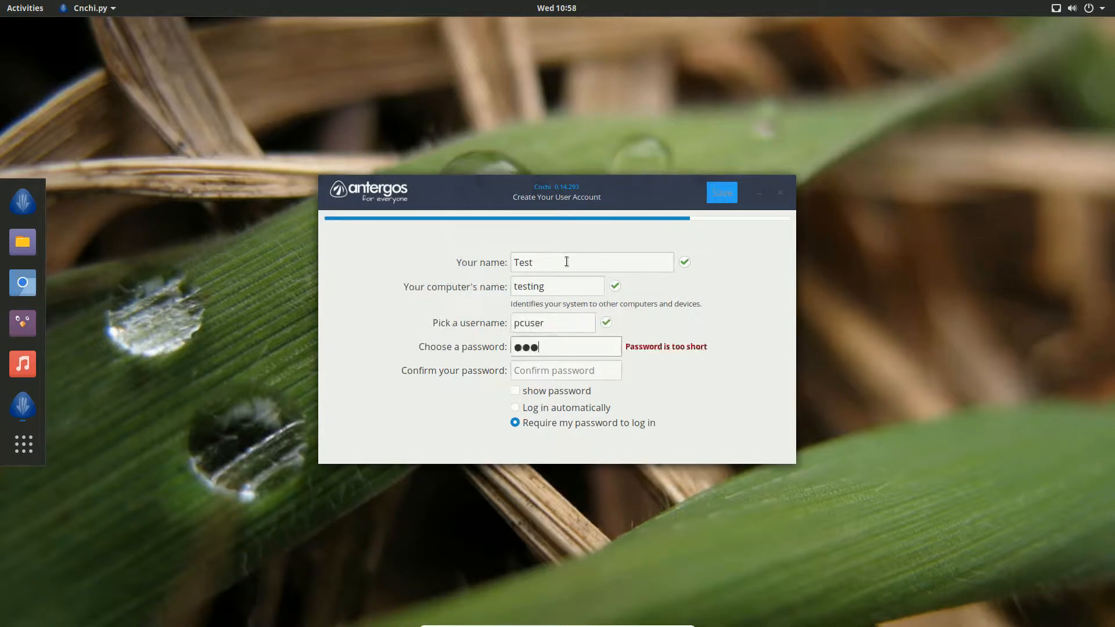
pyautogui.press('Tab')
pyautogui.write('12345')
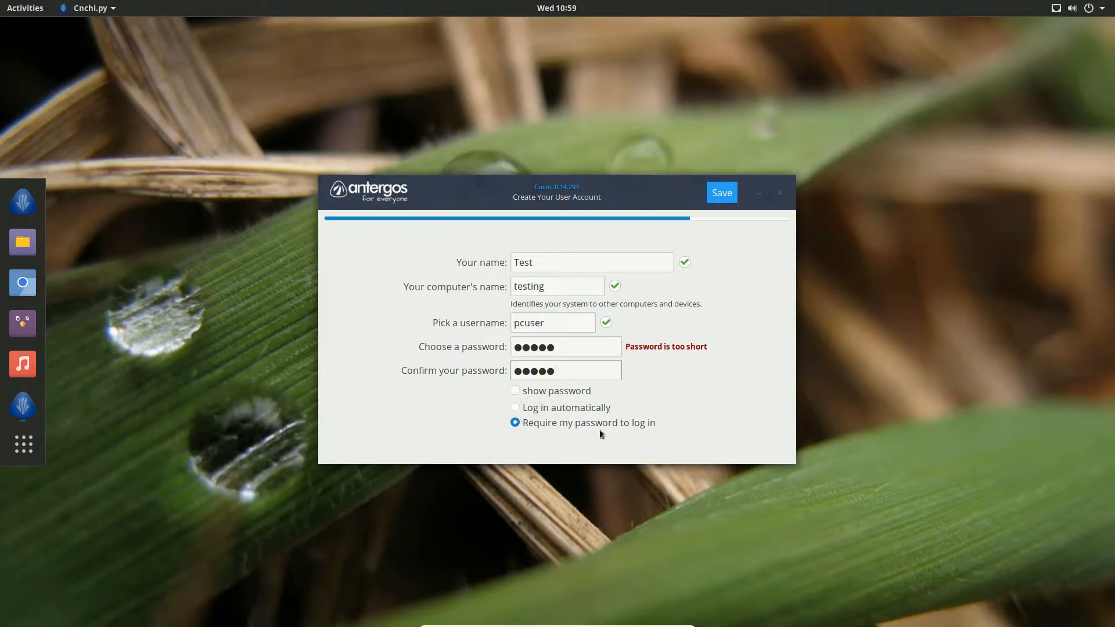
pyautogui.click(720, 196)
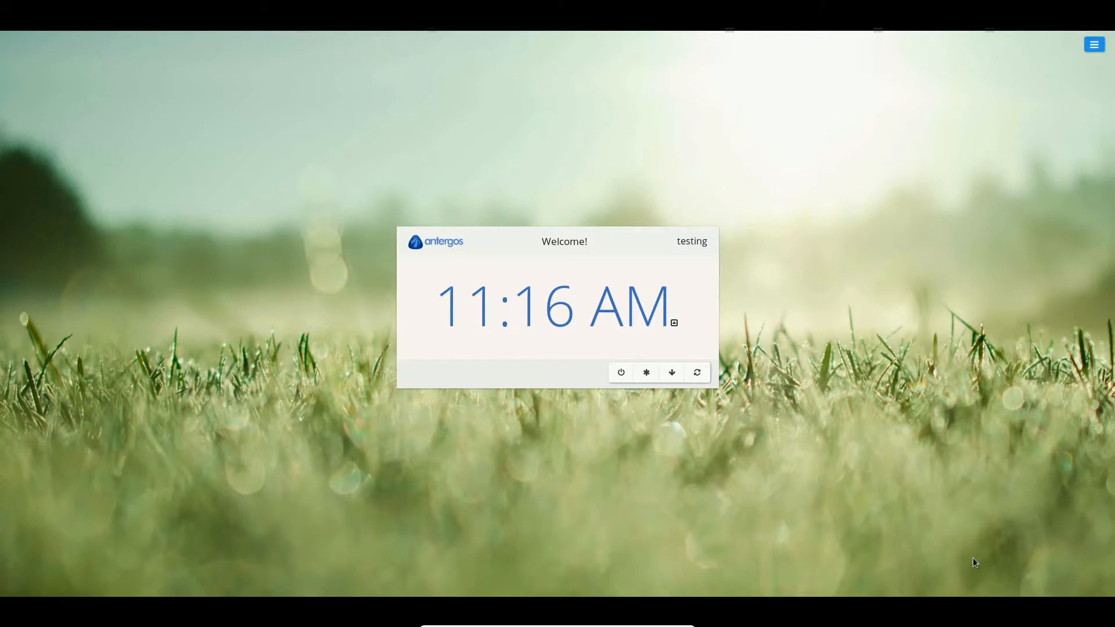
# Bring up the login prompt and submit the user's password; authentication fails
pyautogui.click(562, 312)
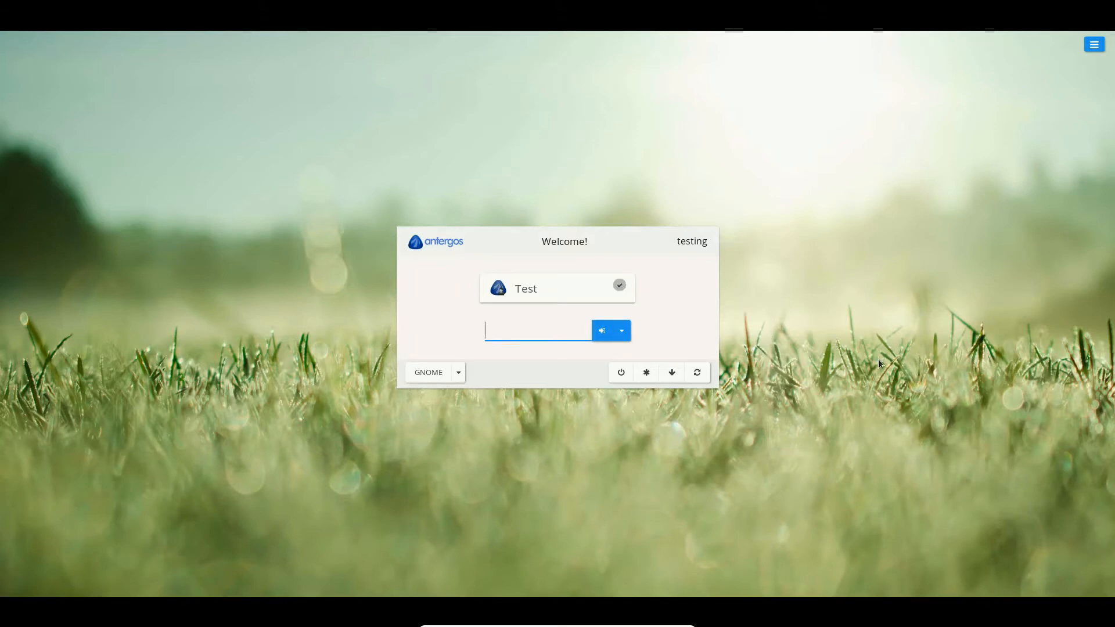
pyautogui.write('test')
pyautogui.press('Return')
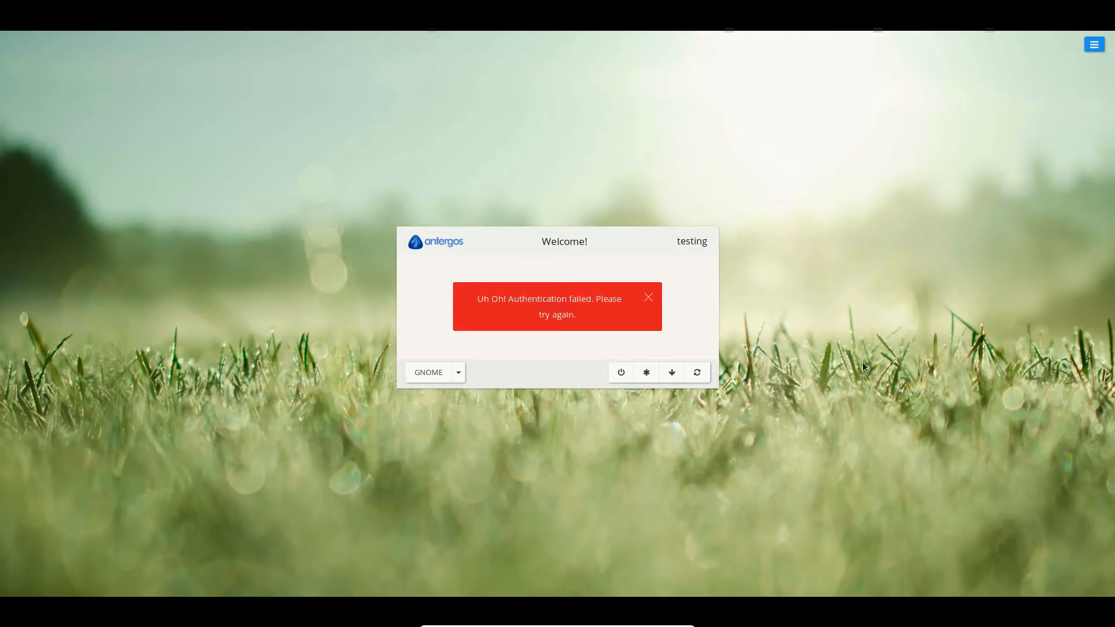
# Dismiss the authentication-failed message and re-enter the account password to log in
pyautogui.click(648, 299)
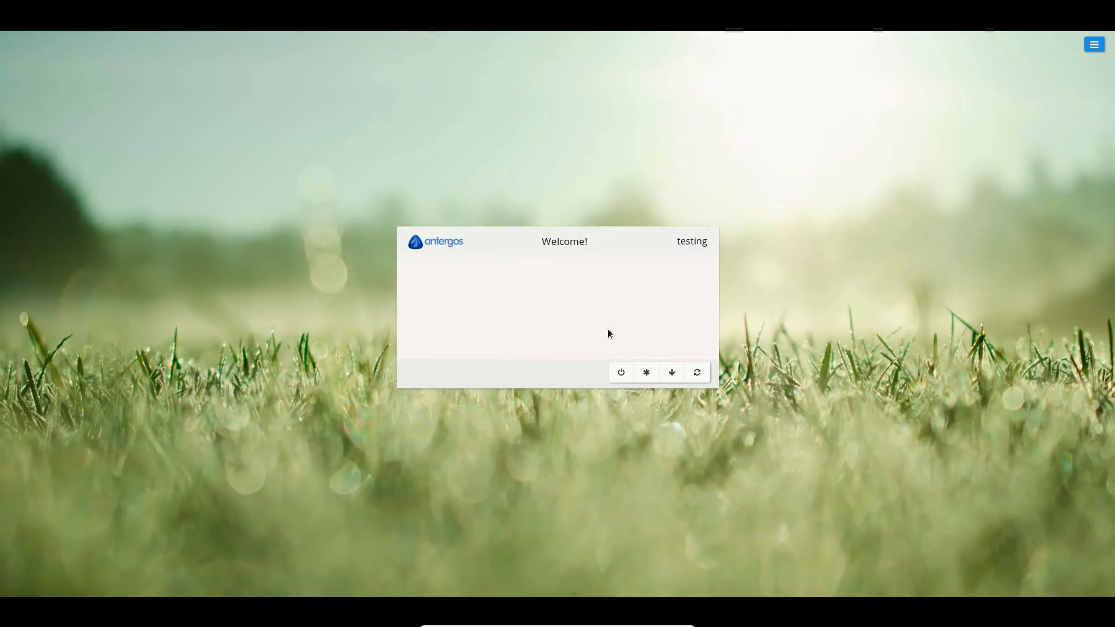
pyautogui.write('test')
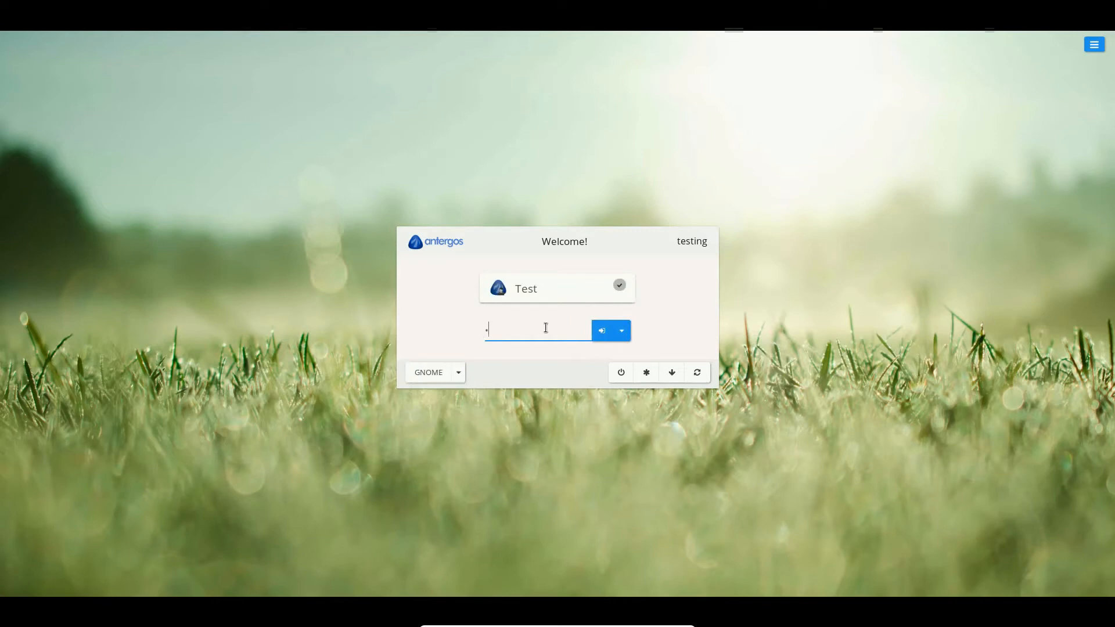
pyautogui.press('Return')
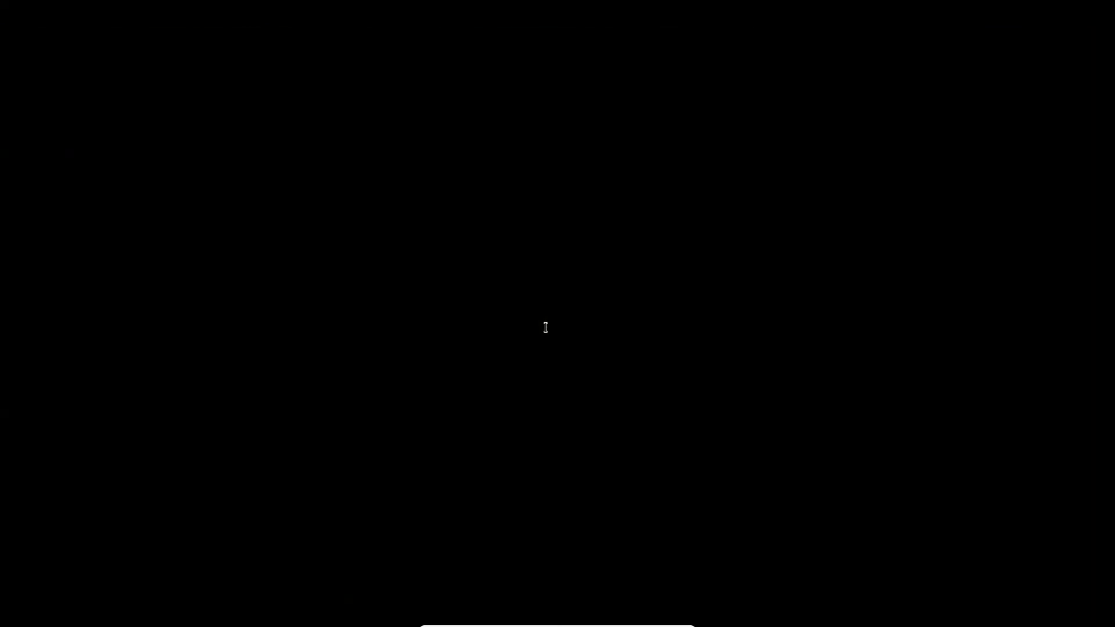